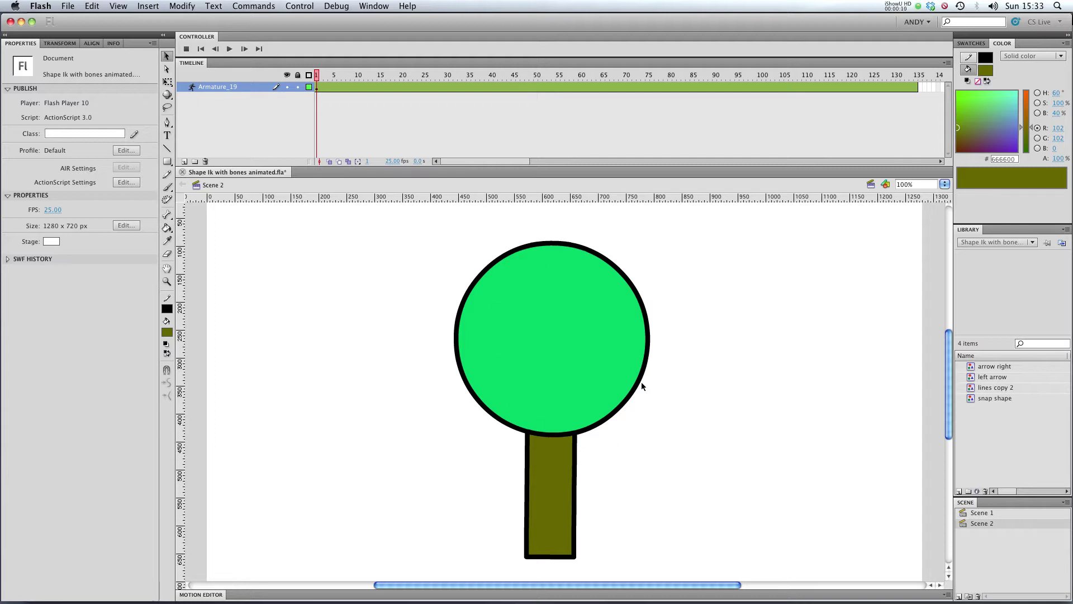
- Insert a pose on the tree's armature layer at frame 35
{"action": "left_click", "coordinate": [551, 475]}
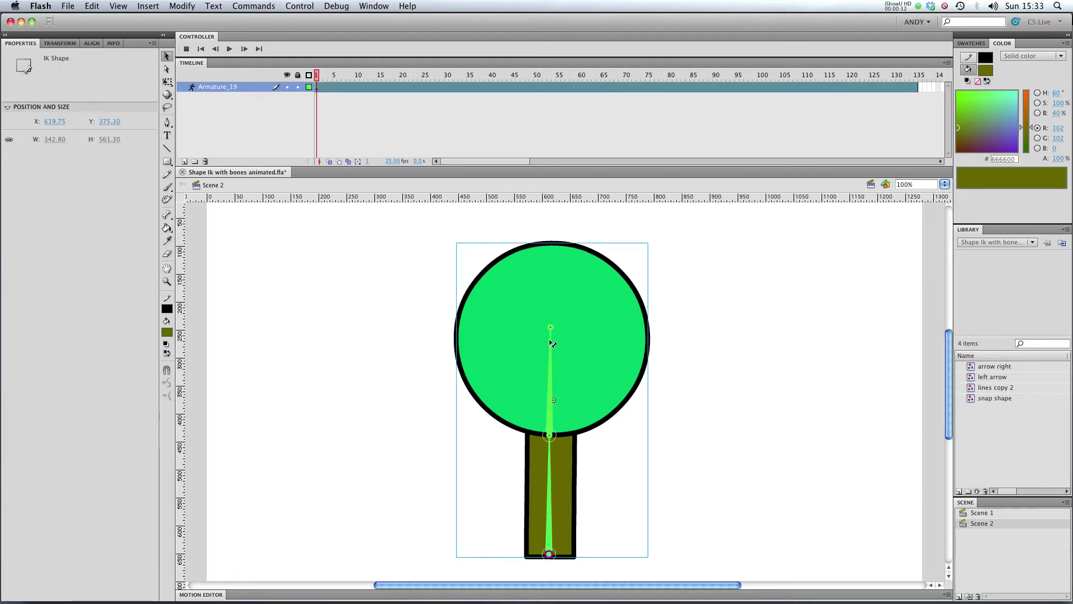
{"action": "left_click", "coordinate": [385, 84]}
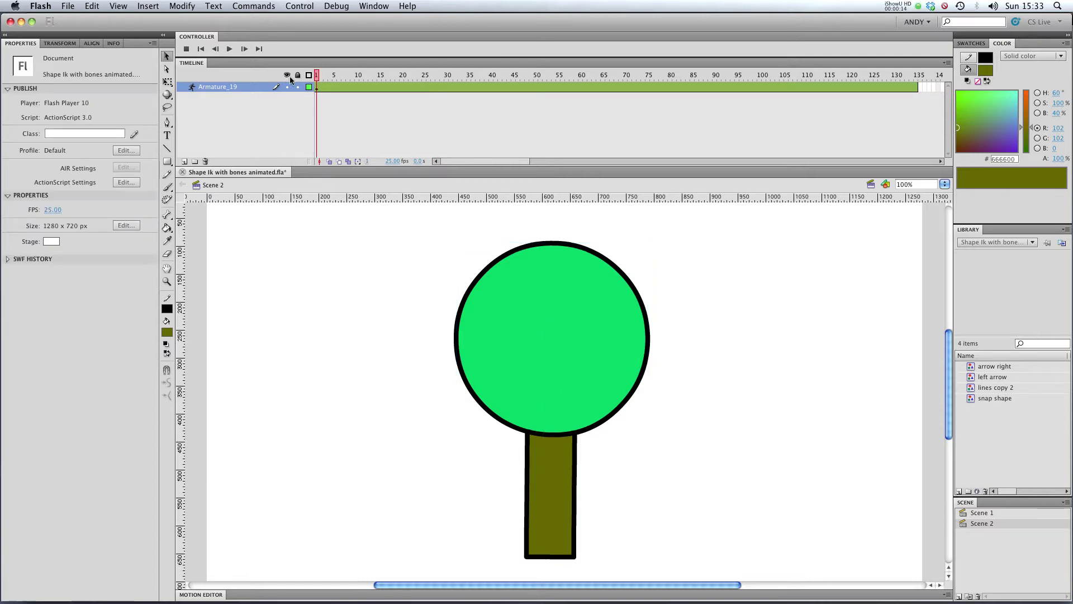
{"action": "left_click_drag", "start_coordinate": [322, 79], "coordinate": [470, 87]}
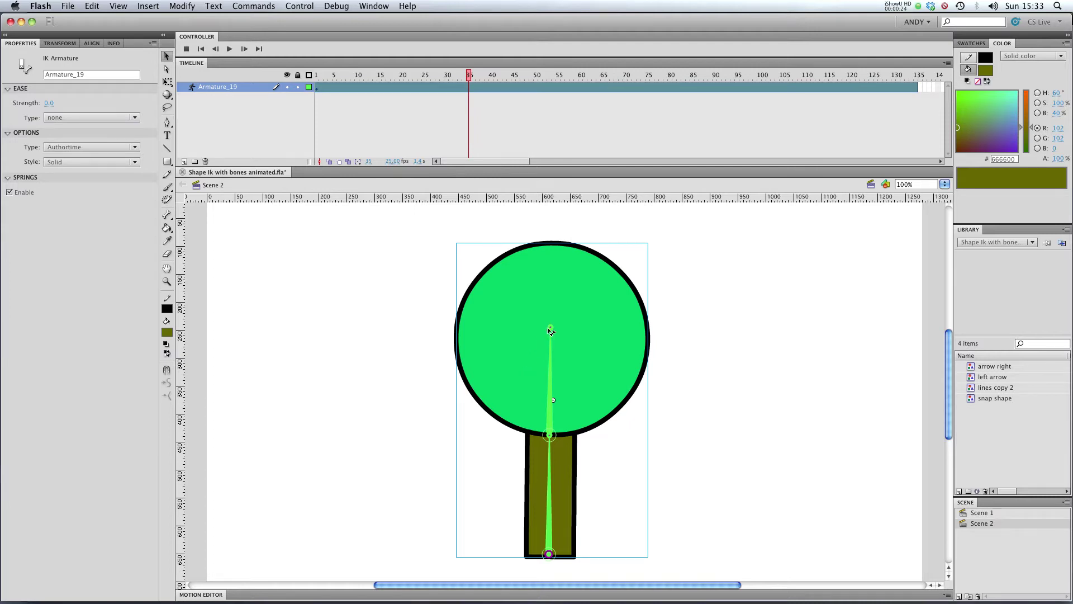
{"action": "right_click", "coordinate": [469, 85]}
{"action": "left_click", "coordinate": [484, 120]}
- At frame 1, bend the tree's top bone down to the left
{"action": "left_click_drag", "start_coordinate": [469, 77], "coordinate": [317, 77]}
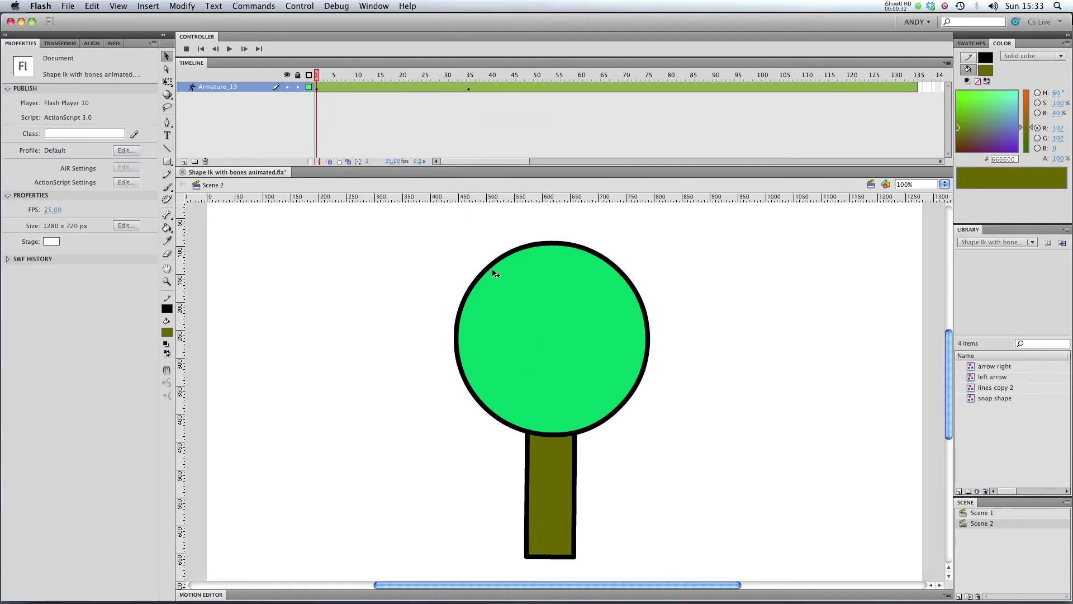
{"action": "left_click", "coordinate": [577, 336]}
{"action": "left_click_drag", "start_coordinate": [551, 329], "coordinate": [411, 446]}
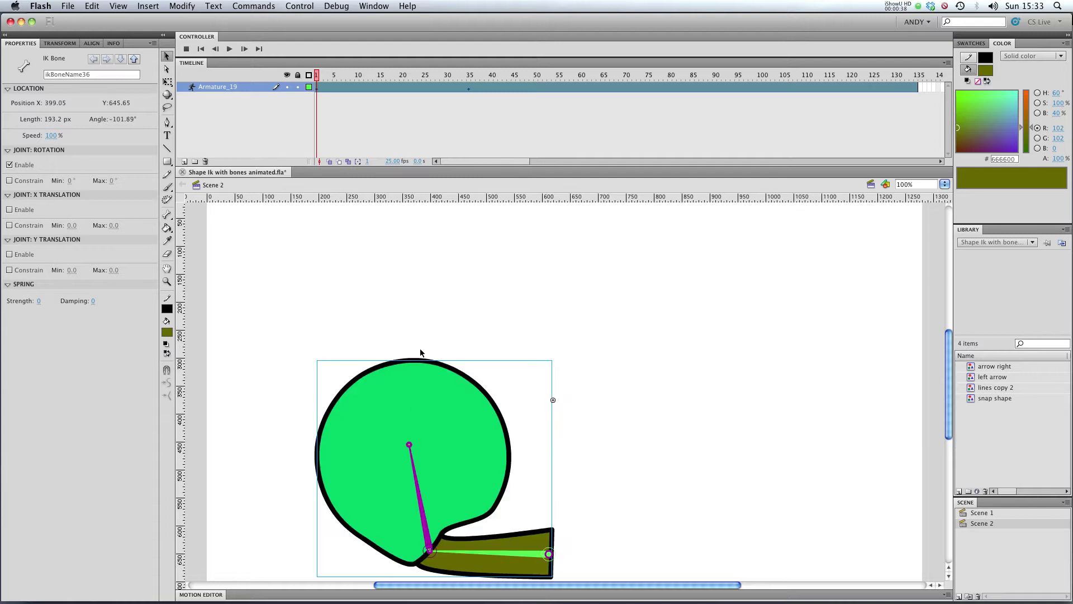
{"action": "key", "text": "Return"}
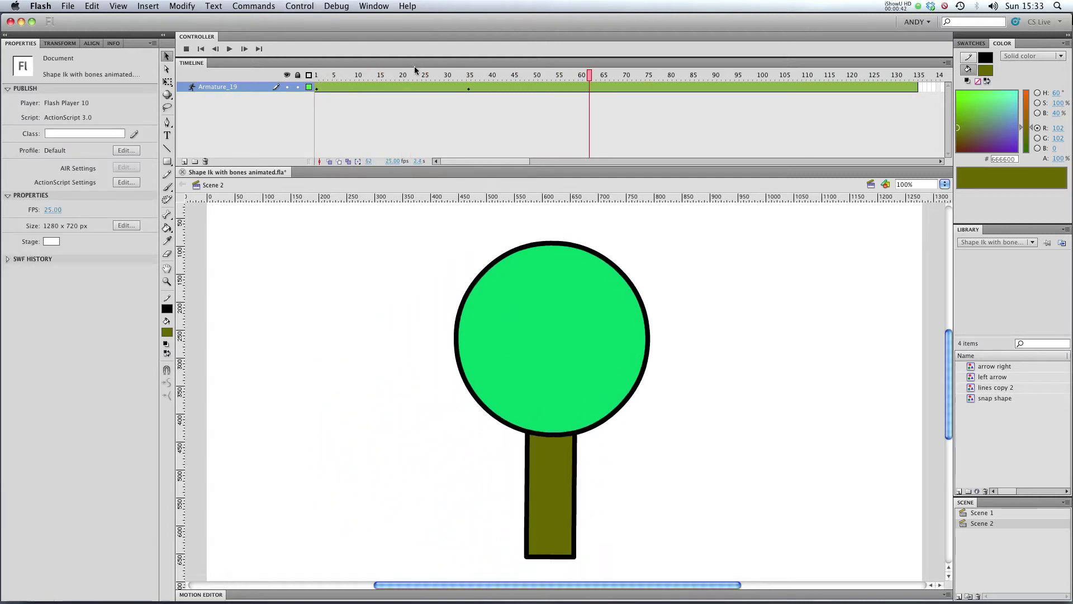
{"action": "left_click", "coordinate": [314, 84]}
{"action": "mouse_move", "coordinate": [311, 74]}
{"action": "left_mouse_down"}
{"action": "mouse_move", "coordinate": [479, 76]}
{"action": "mouse_move", "coordinate": [314, 95]}
{"action": "mouse_move", "coordinate": [470, 78]}
{"action": "mouse_move", "coordinate": [314, 76]}
{"action": "left_mouse_up"}
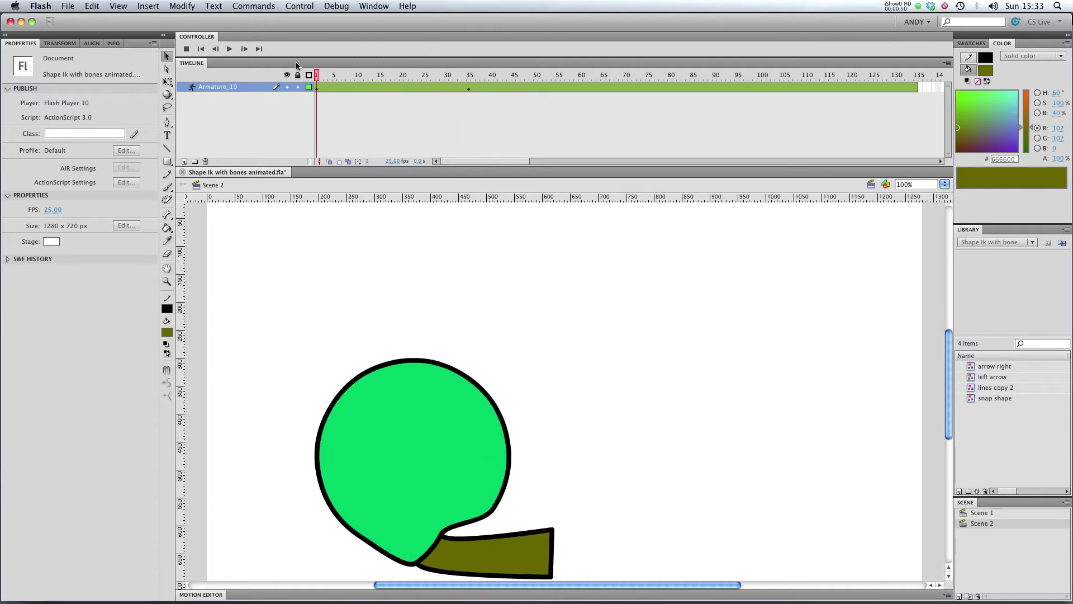
{"action": "left_click", "coordinate": [230, 50]}
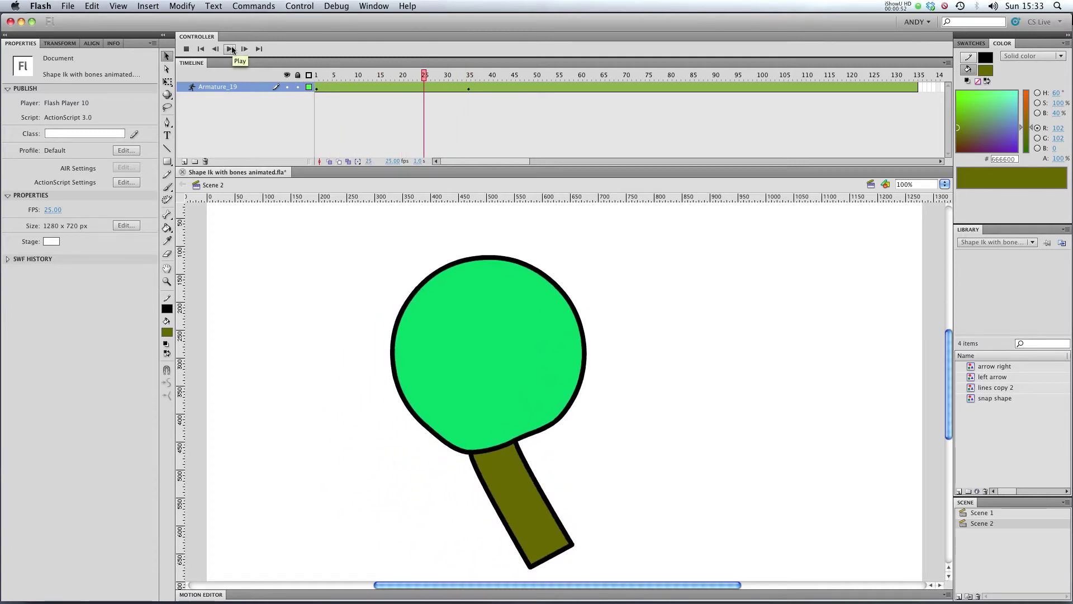
{"action": "left_click_drag", "start_coordinate": [411, 76], "coordinate": [269, 78]}
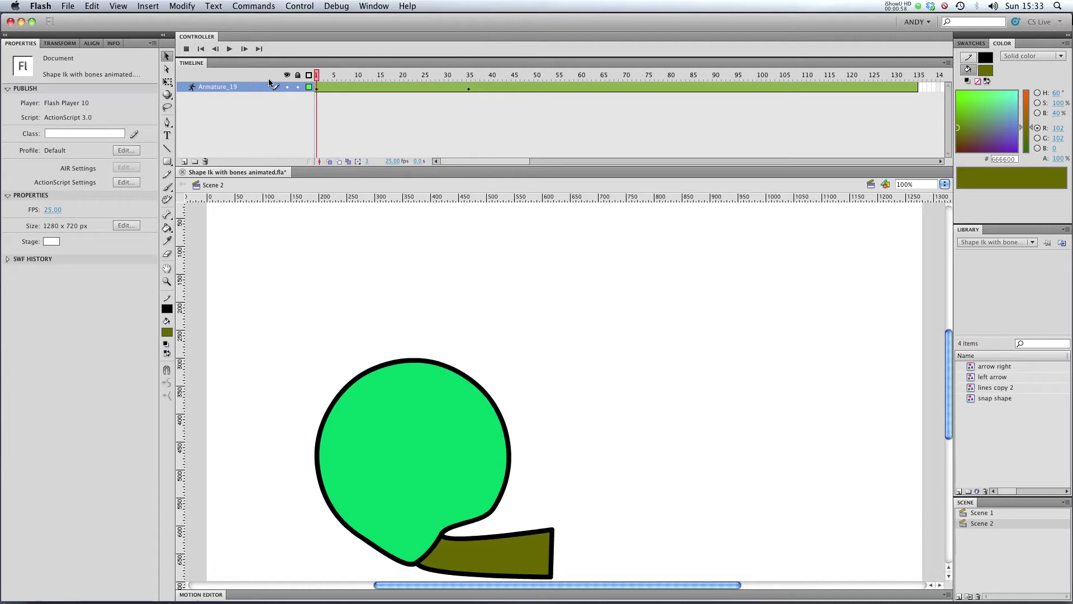
{"action": "left_click", "coordinate": [229, 49]}
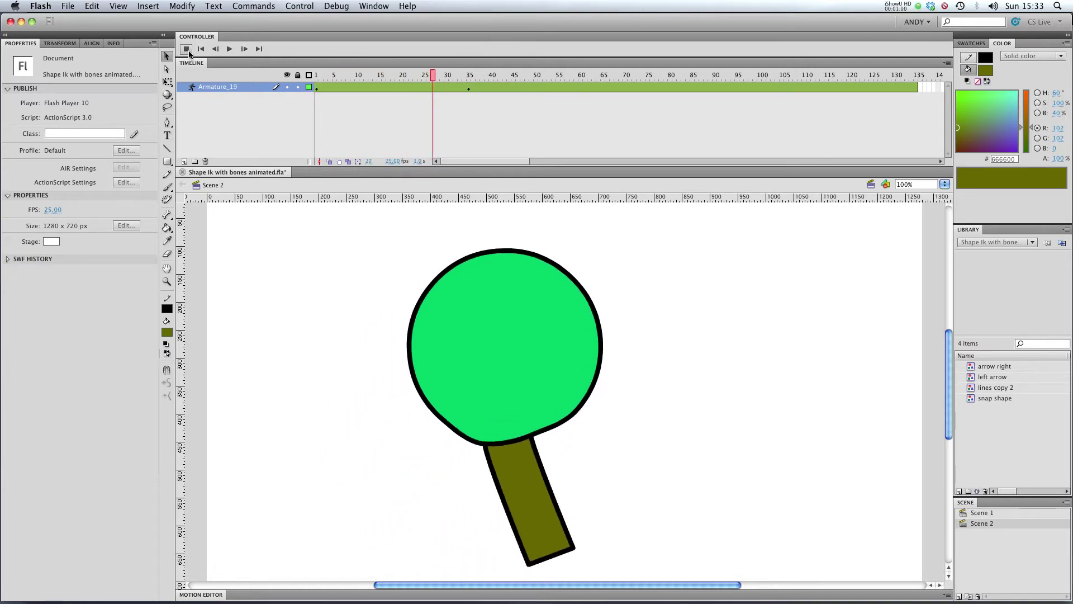
{"action": "left_click_drag", "start_coordinate": [467, 80], "coordinate": [313, 79]}
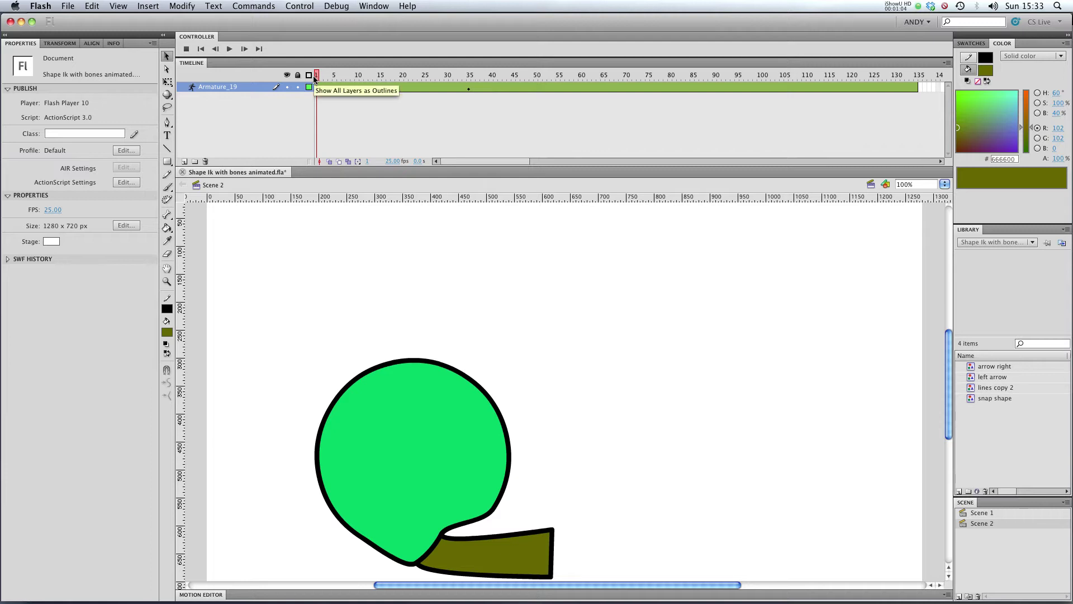
- Give the tree's canopy bone a spring strength of 50 in Properties
{"action": "left_click", "coordinate": [427, 447]}
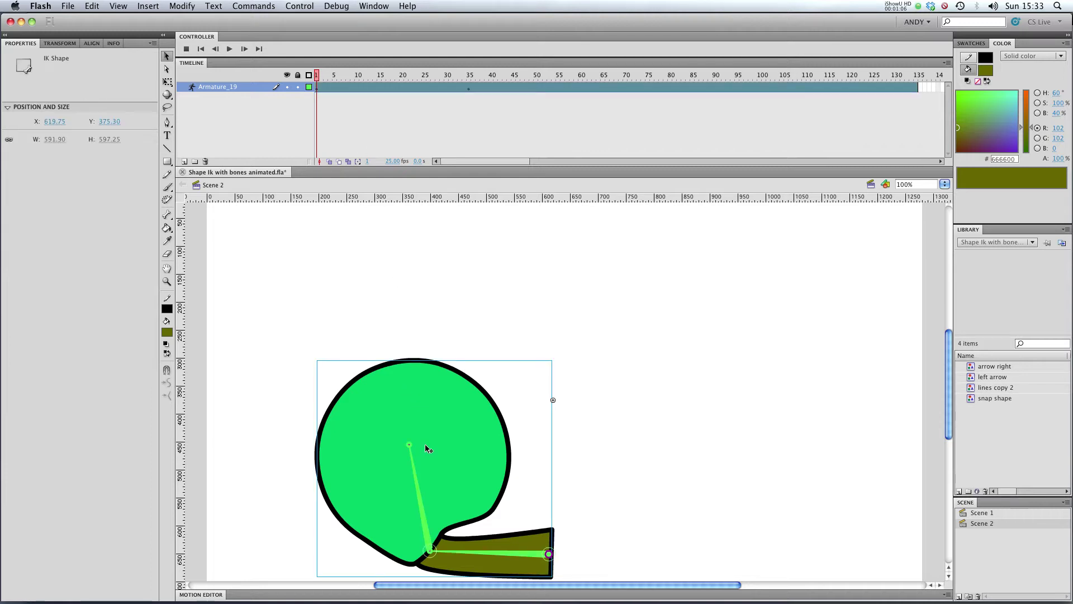
{"action": "left_click", "coordinate": [415, 473]}
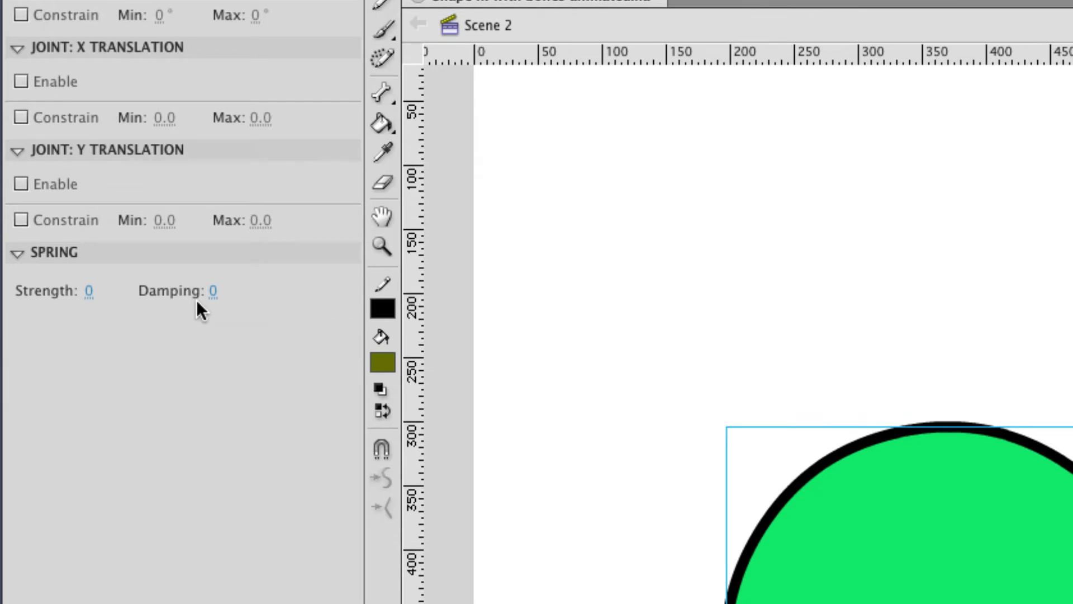
{"action": "left_click", "coordinate": [89, 291]}
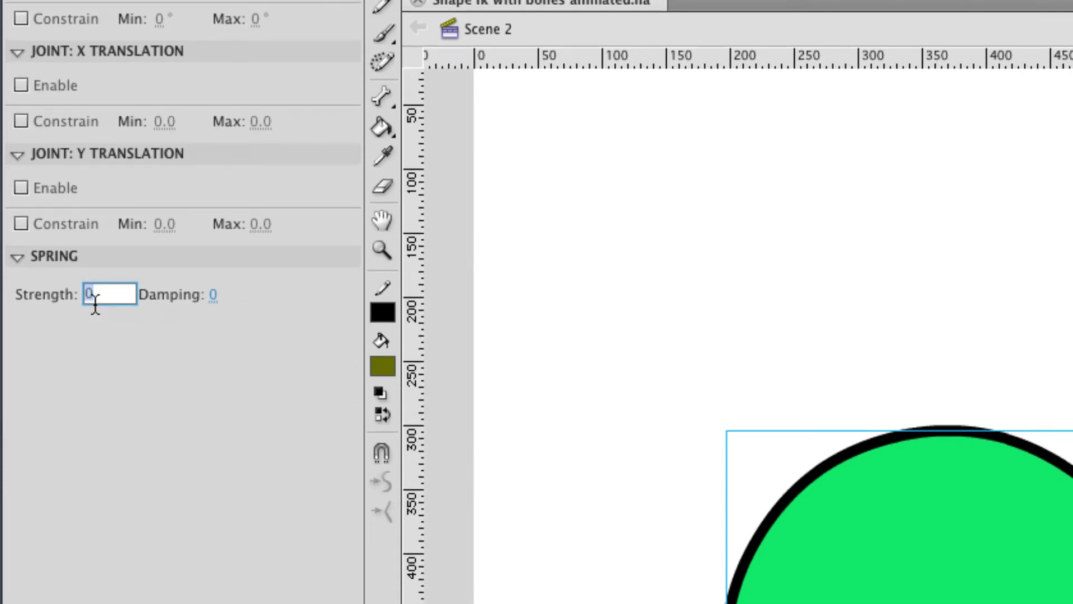
{"action": "type", "text": "50"}
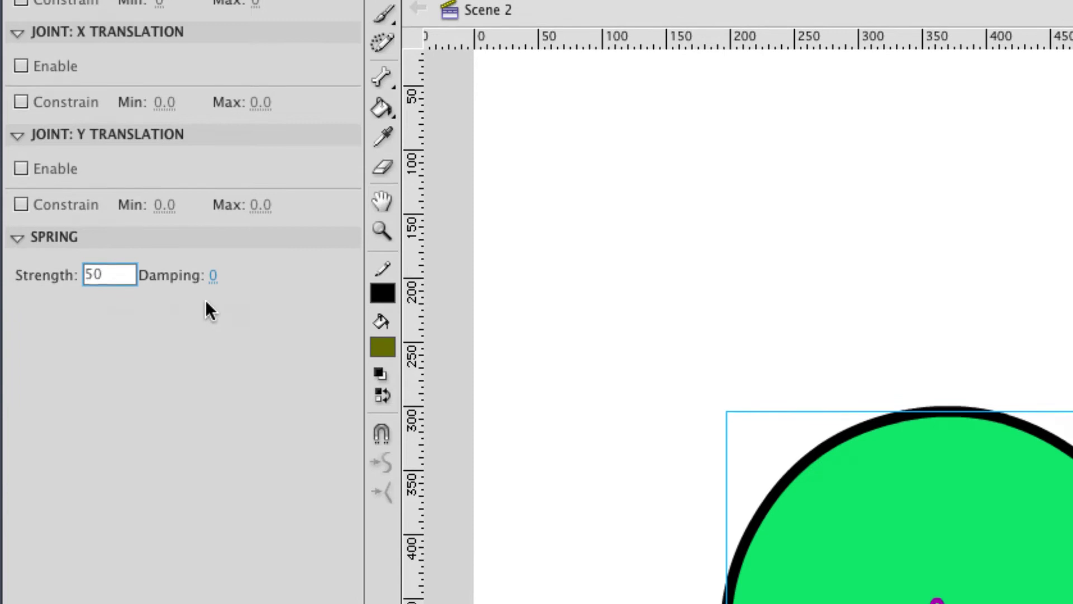
{"action": "key", "text": "Return"}
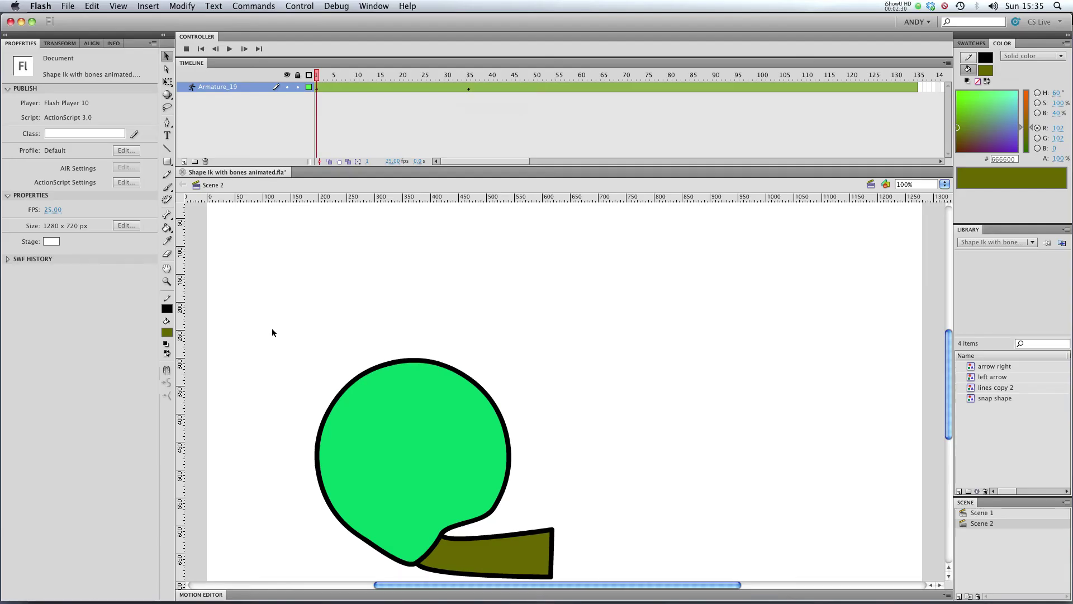
{"action": "key", "text": "Return"}
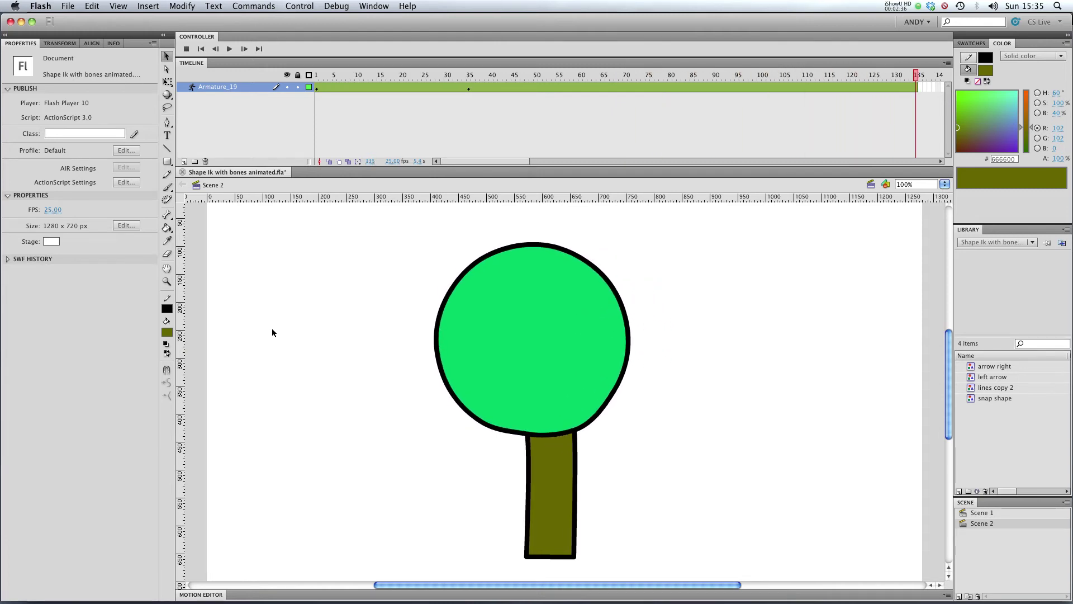
{"action": "key", "text": "Return"}
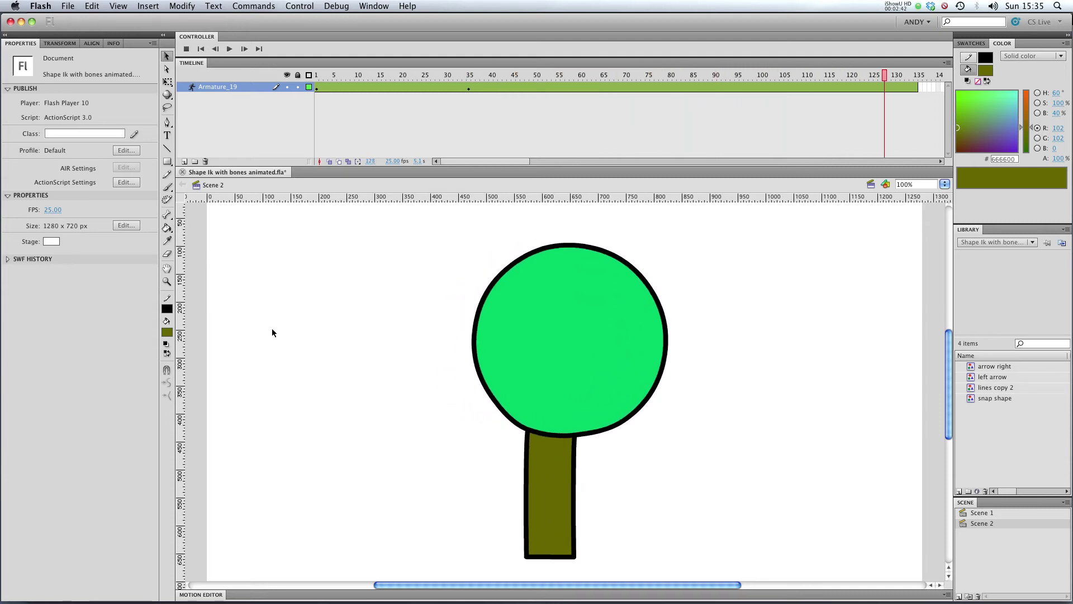
{"action": "left_click", "coordinate": [469, 76]}
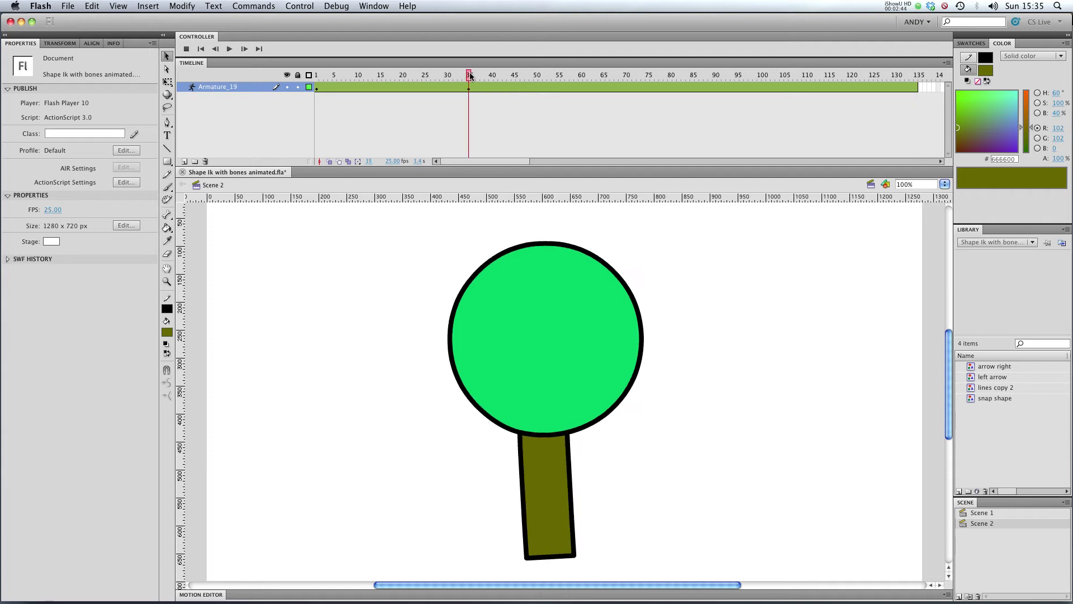
{"action": "left_click_drag", "start_coordinate": [469, 75], "coordinate": [922, 95]}
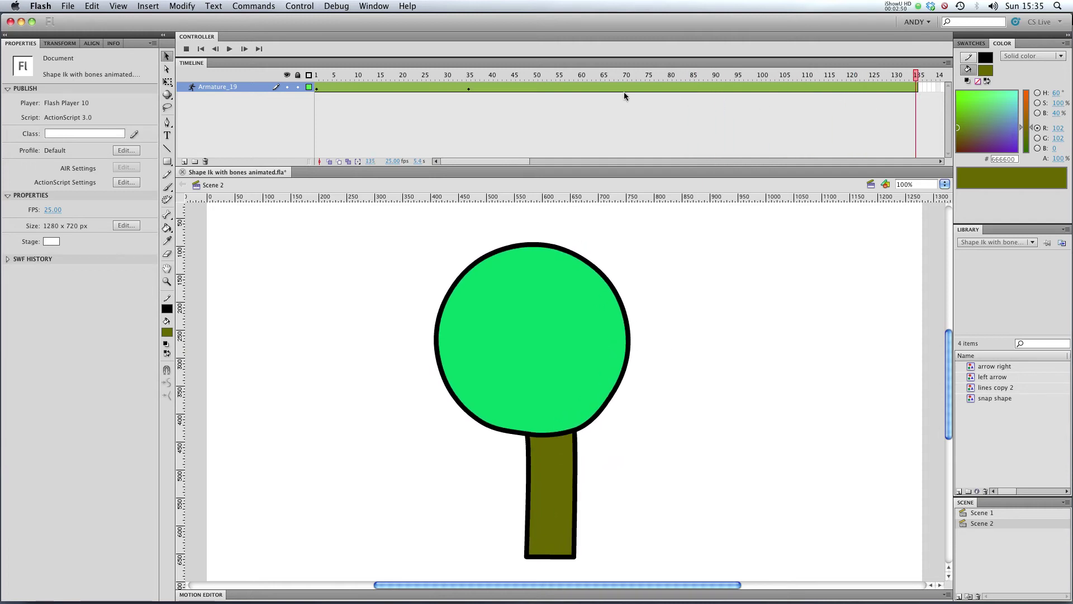
{"action": "left_click", "coordinate": [469, 89]}
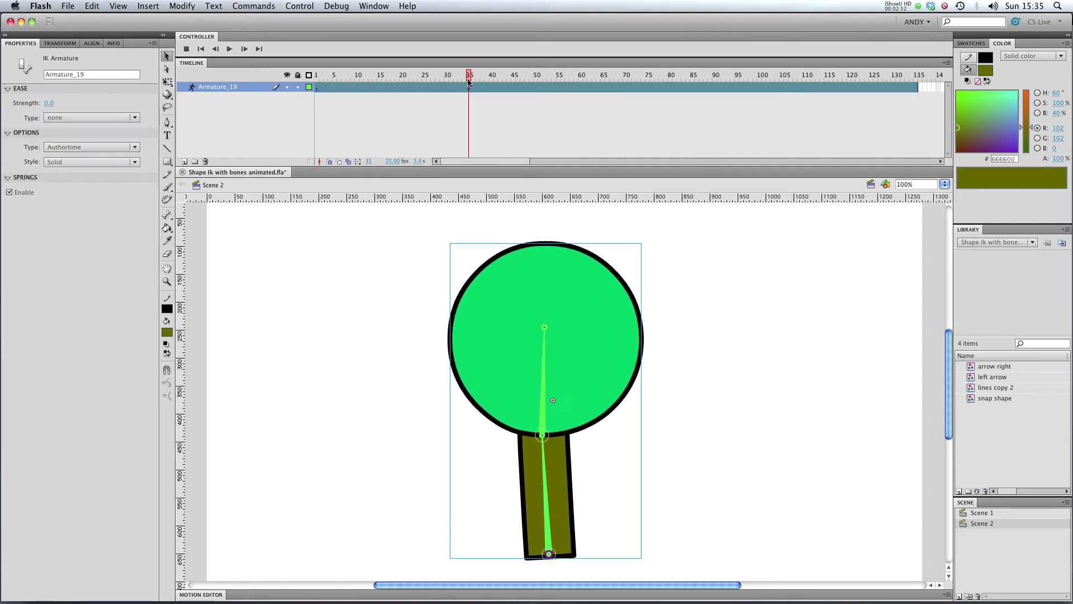
{"action": "left_click_drag", "start_coordinate": [469, 76], "coordinate": [793, 85]}
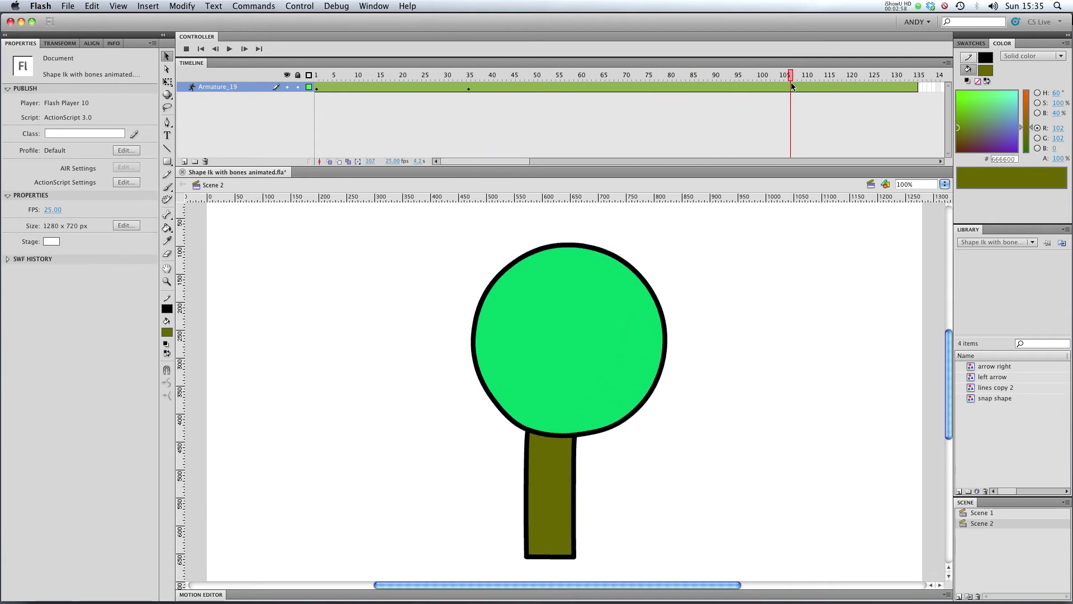
{"action": "left_click_drag", "start_coordinate": [609, 76], "coordinate": [271, 93]}
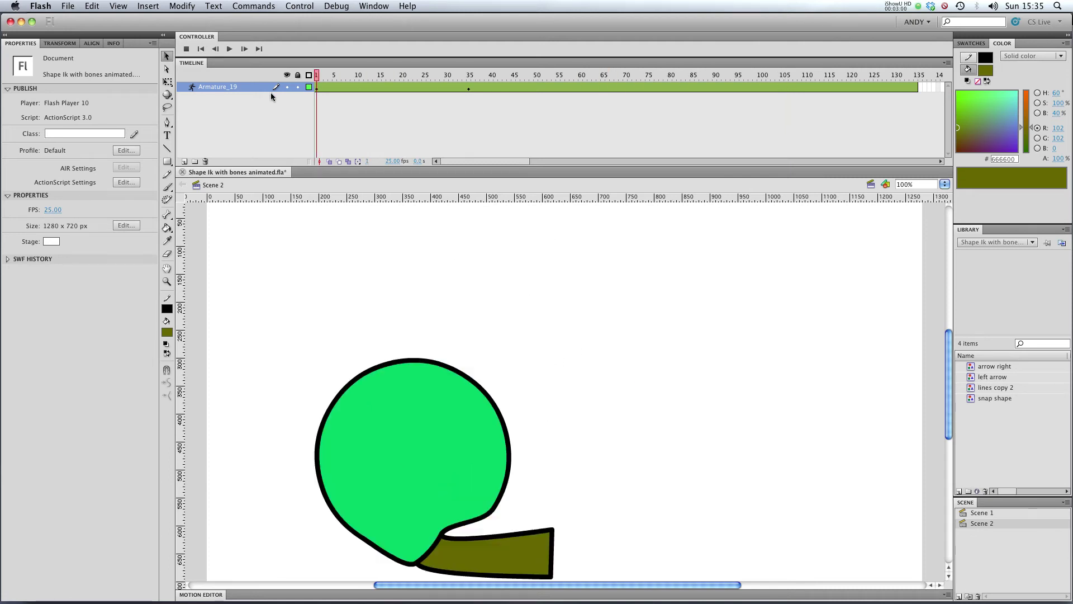
{"action": "key", "text": "Return"}
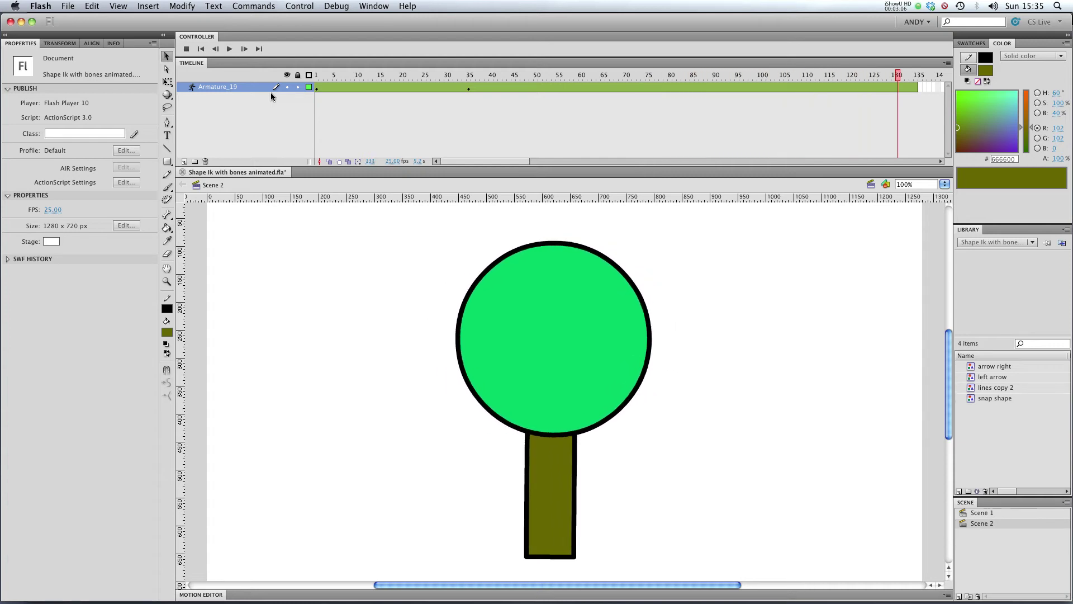
{"action": "left_click", "coordinate": [471, 77]}
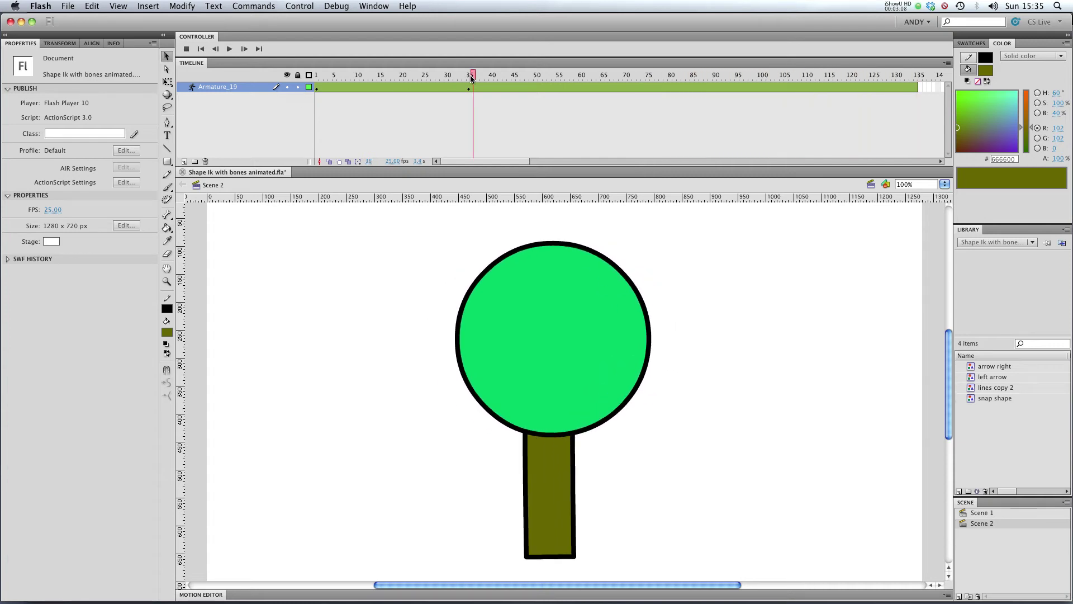
{"action": "left_click", "coordinate": [469, 76]}
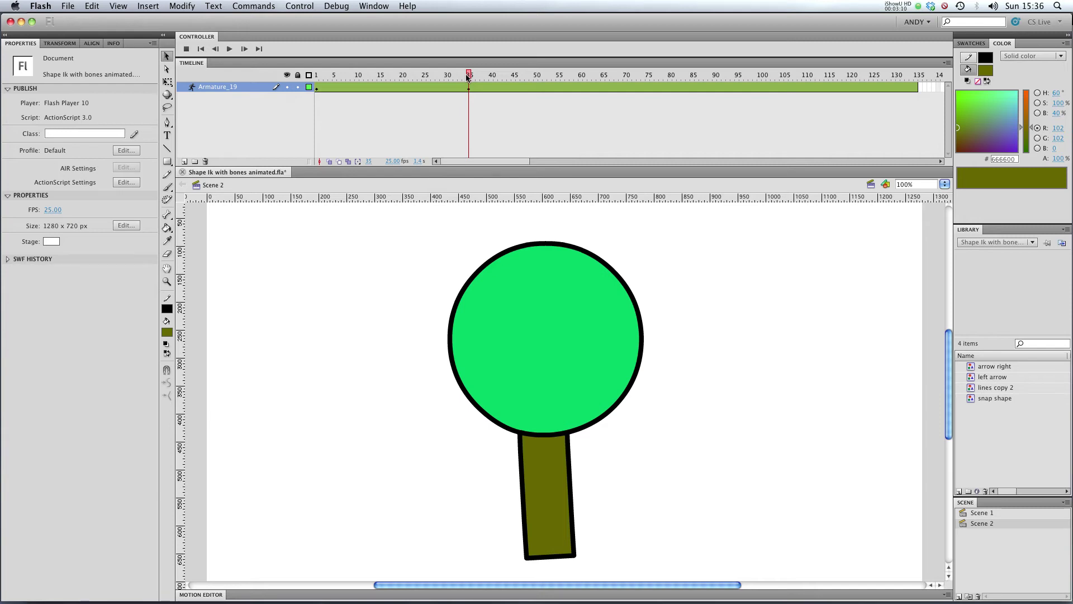
{"action": "left_click_drag", "start_coordinate": [451, 69], "coordinate": [315, 134]}
- Set the upper bone's spring damping to 50 in Properties
{"action": "left_click", "coordinate": [398, 434]}
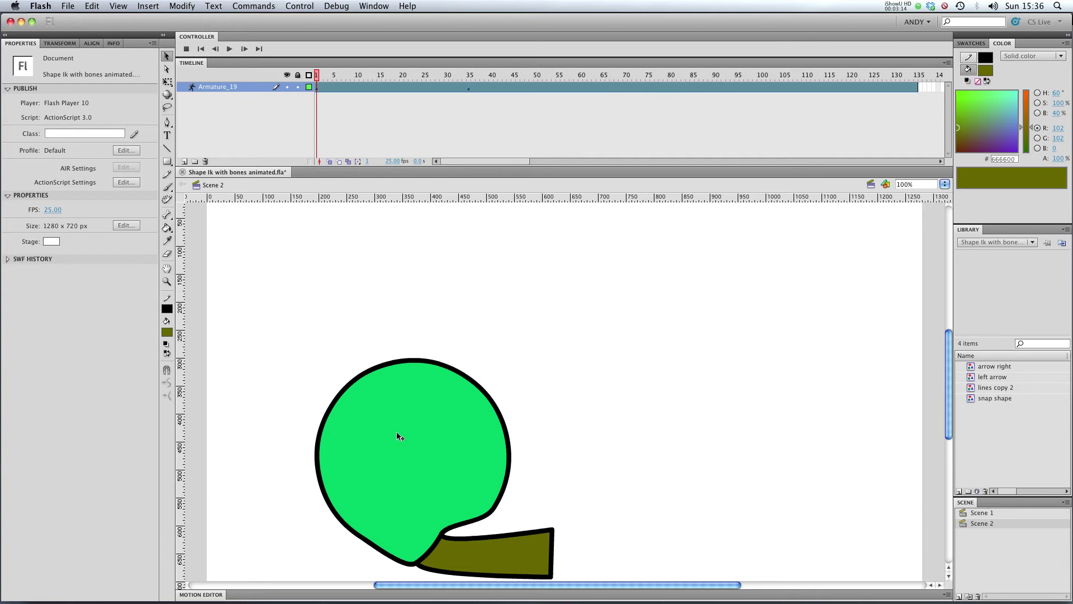
{"action": "left_click", "coordinate": [415, 460]}
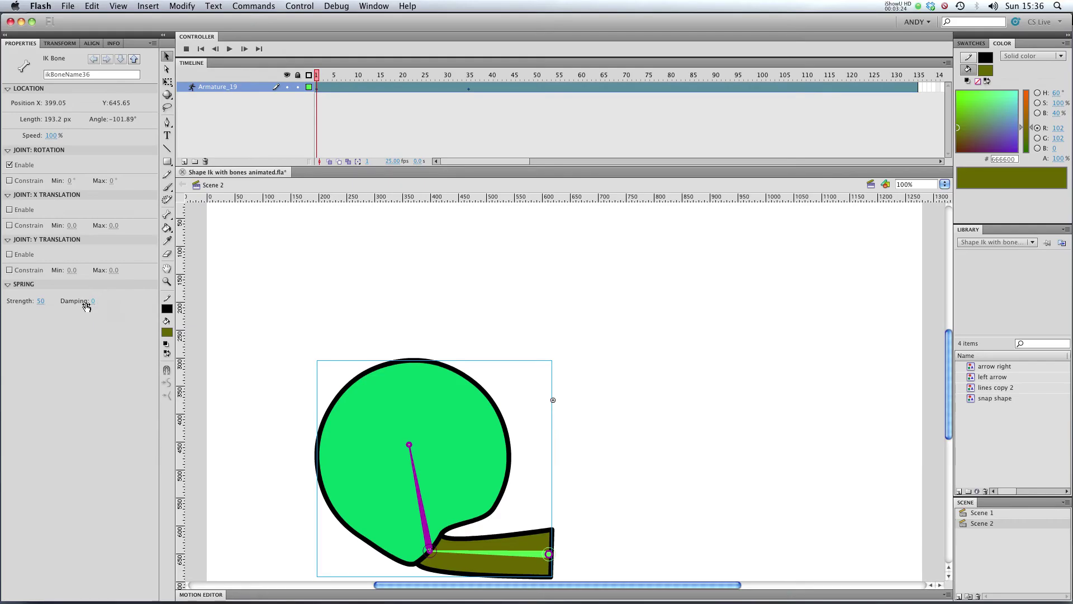
{"action": "left_click", "coordinate": [166, 296]}
{"action": "key", "text": "Return"}
- Deselect the bone, play the animation to test the spring, then rewind to frame 1
{"action": "key", "text": "super+shift+a"}
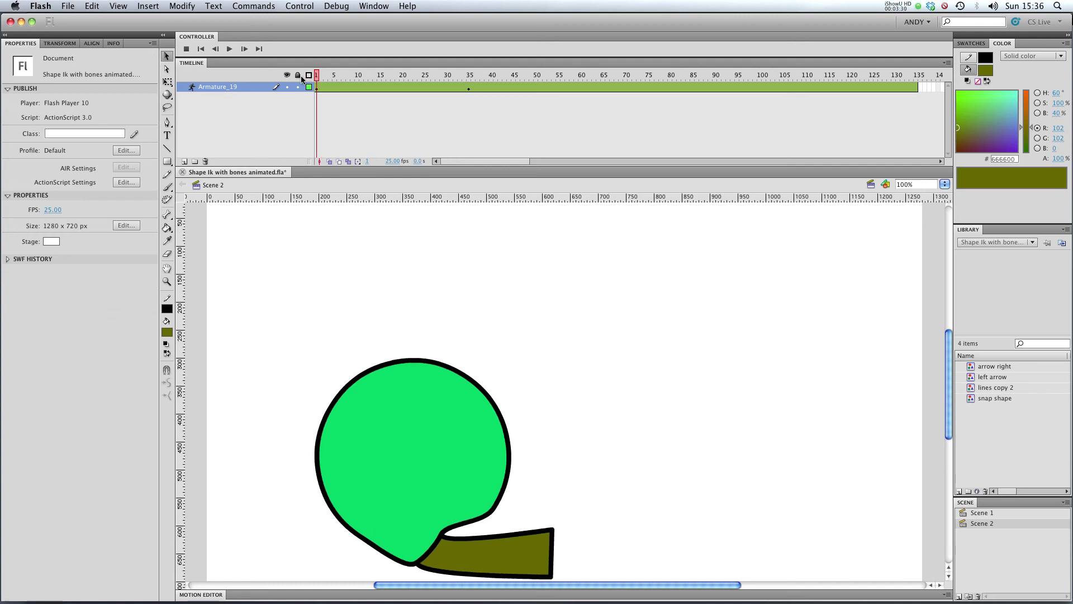
{"action": "key", "text": "Return"}
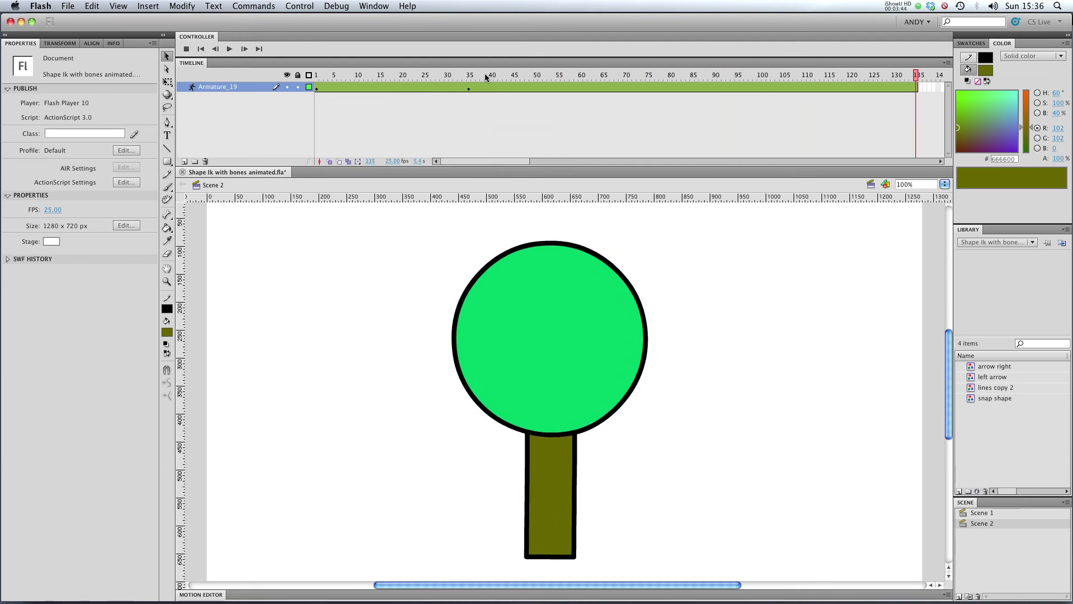
{"action": "left_click_drag", "start_coordinate": [448, 76], "coordinate": [295, 85]}
- Scrub the upper bone's spring damping to 100, then play the animation twice to compare
{"action": "left_click", "coordinate": [404, 469]}
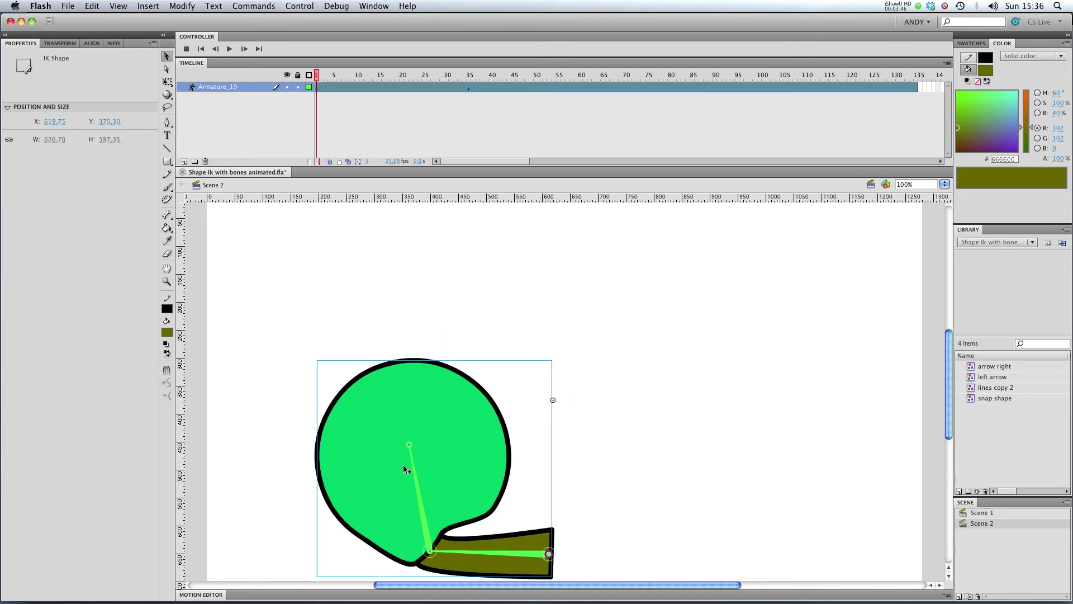
{"action": "left_click", "coordinate": [418, 480]}
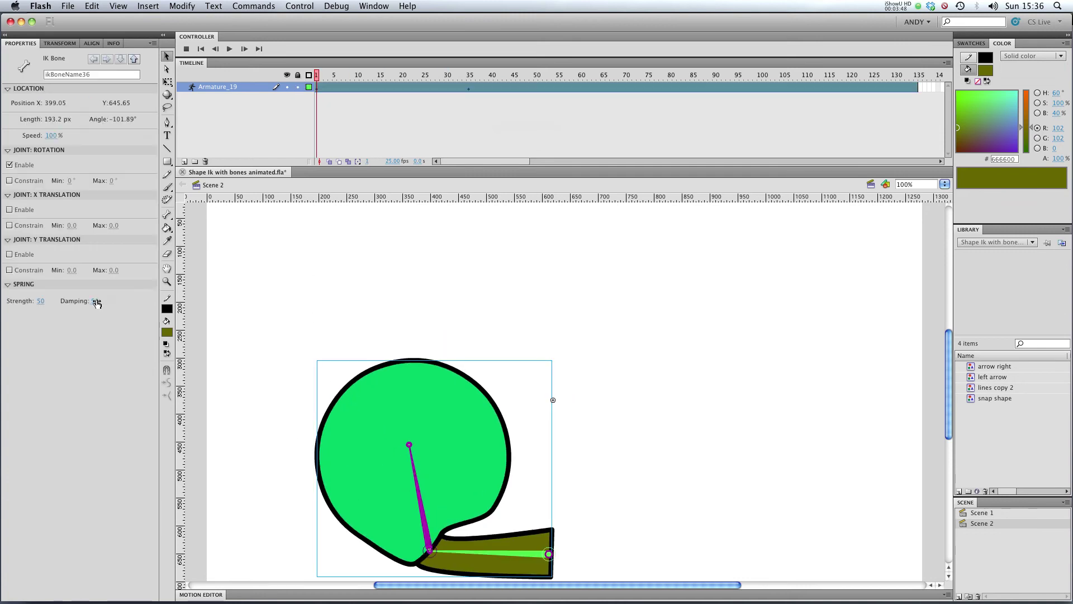
{"action": "left_click_drag", "start_coordinate": [97, 303], "coordinate": [286, 299]}
{"action": "left_click", "coordinate": [323, 294]}
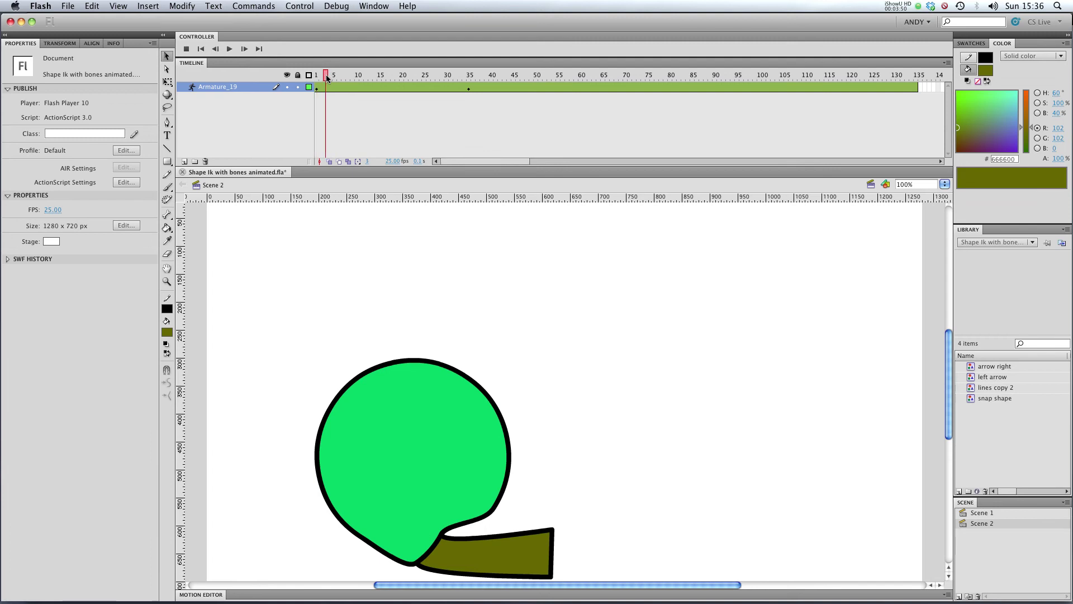
{"action": "key", "text": "Return"}
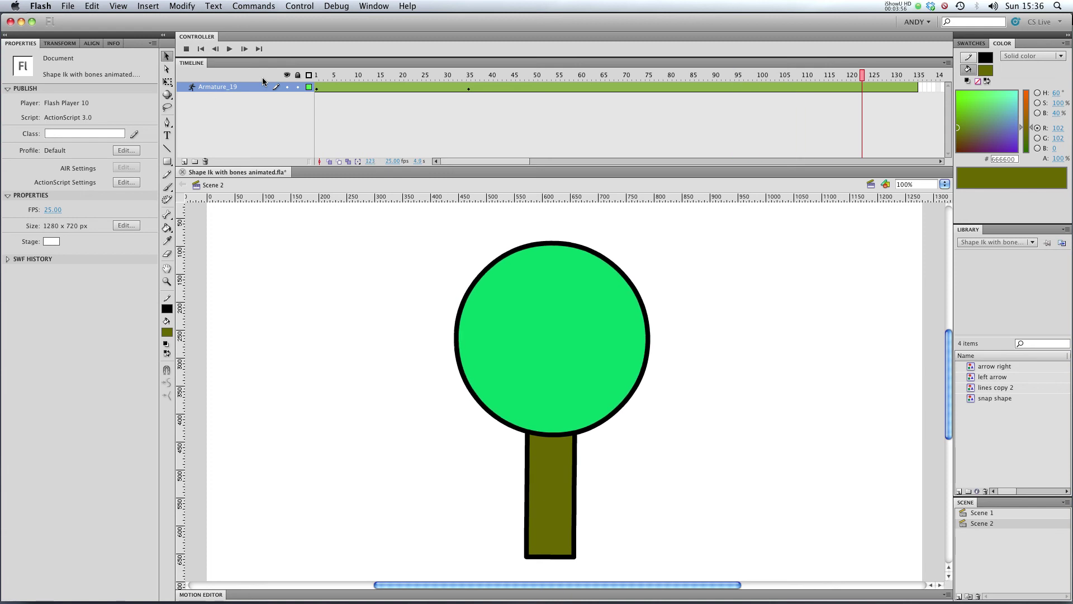
{"action": "key", "text": "Return"}
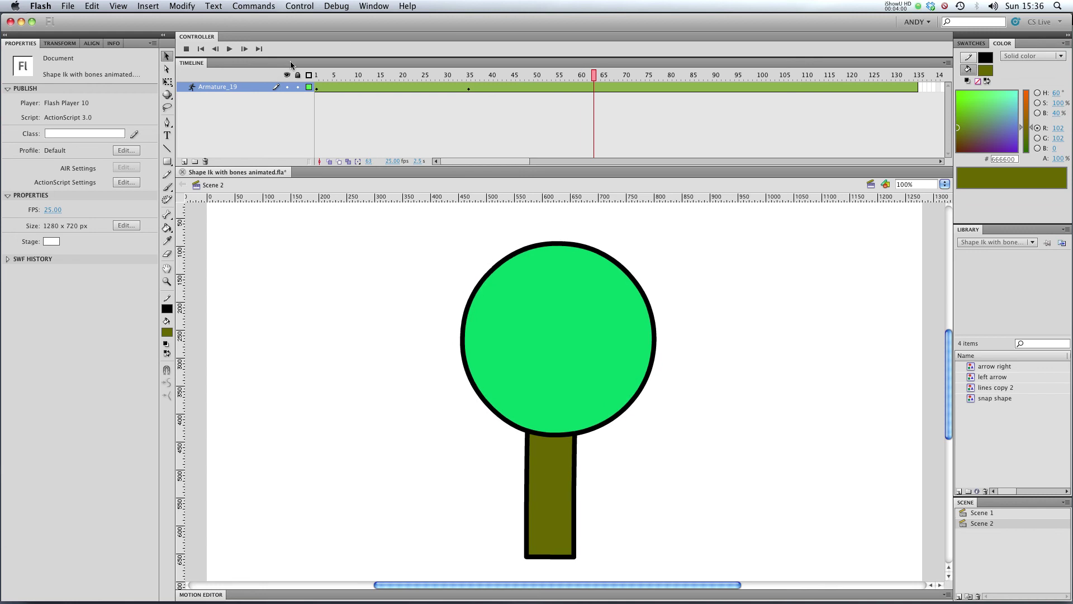
- Return to frame 1, raise the upper bone's spring strength to 100, and replay the animation
{"action": "key", "text": "shift+comma"}
{"action": "left_click", "coordinate": [372, 481]}
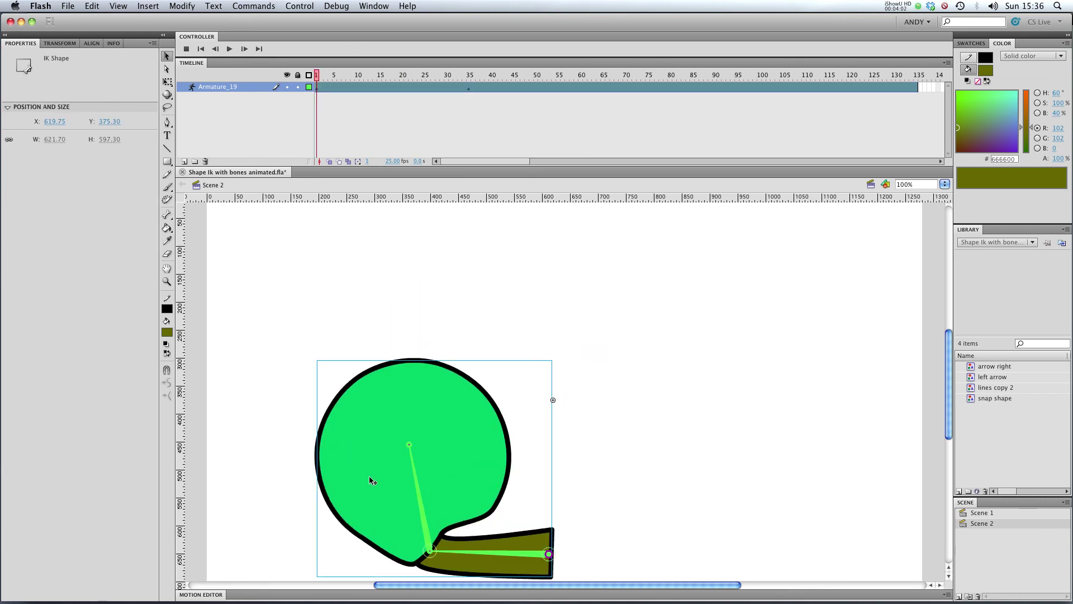
{"action": "left_click", "coordinate": [414, 457]}
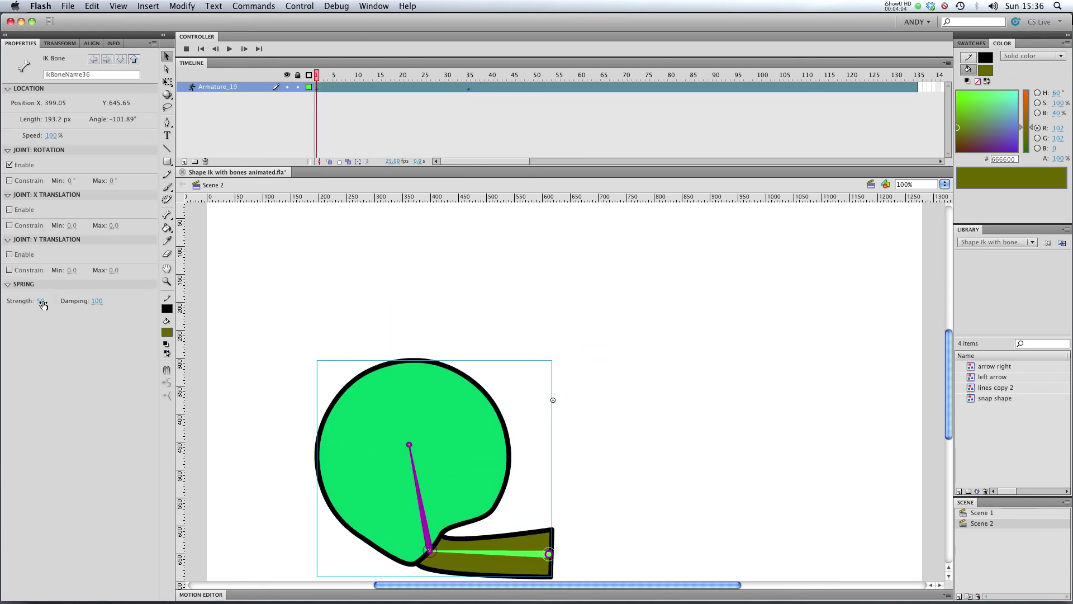
{"action": "left_click_drag", "start_coordinate": [43, 305], "coordinate": [364, 294]}
{"action": "left_click", "coordinate": [298, 75]}
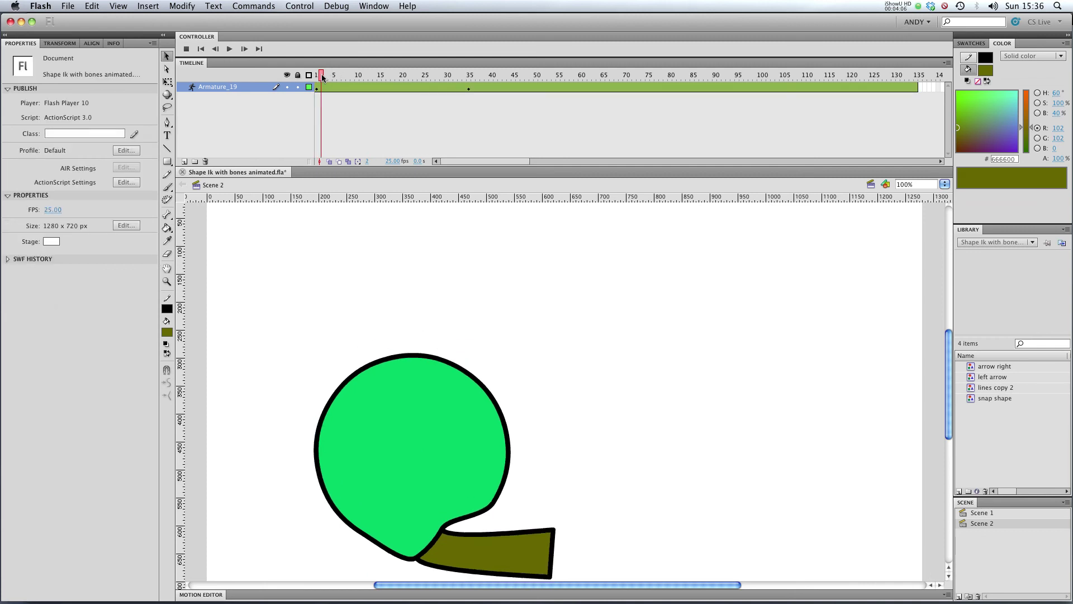
{"action": "key", "text": "Return"}
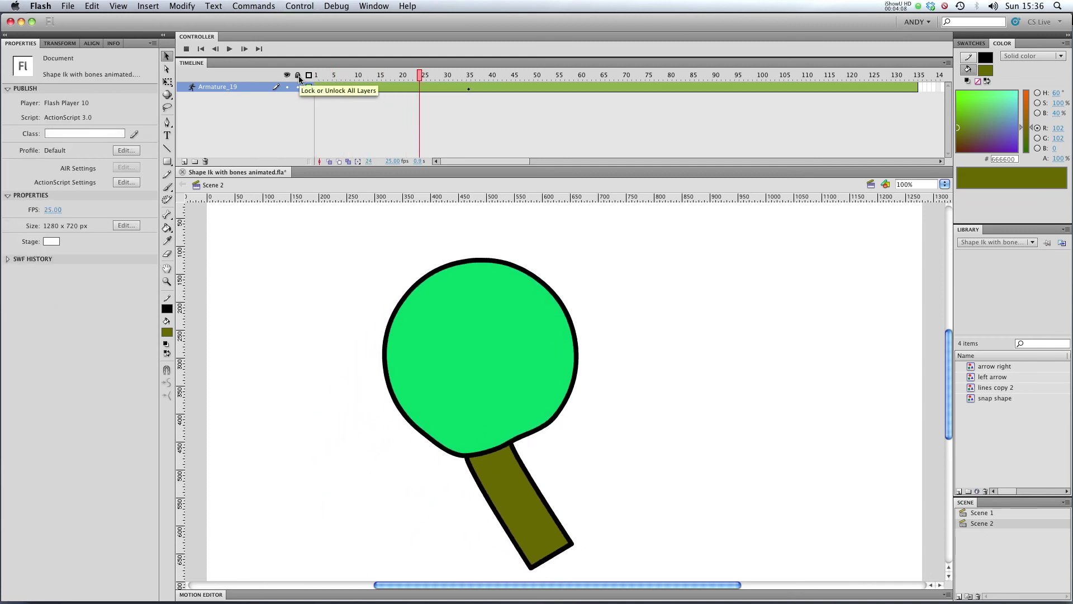